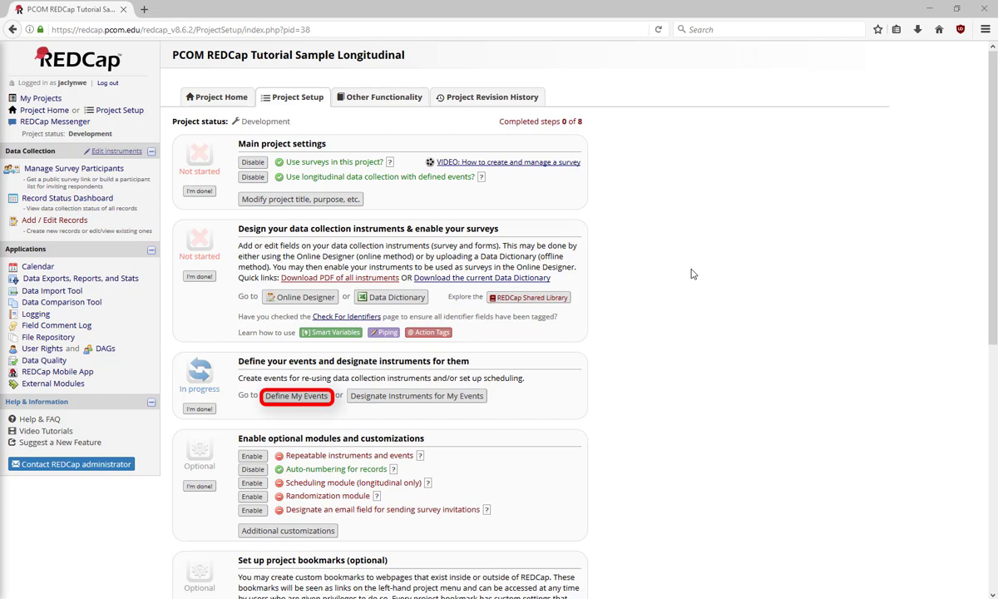
Create a Week 3 event in Arm 1 with the custom event label [visit_date].
{"action": "left_click", "coordinate": [320, 397]}
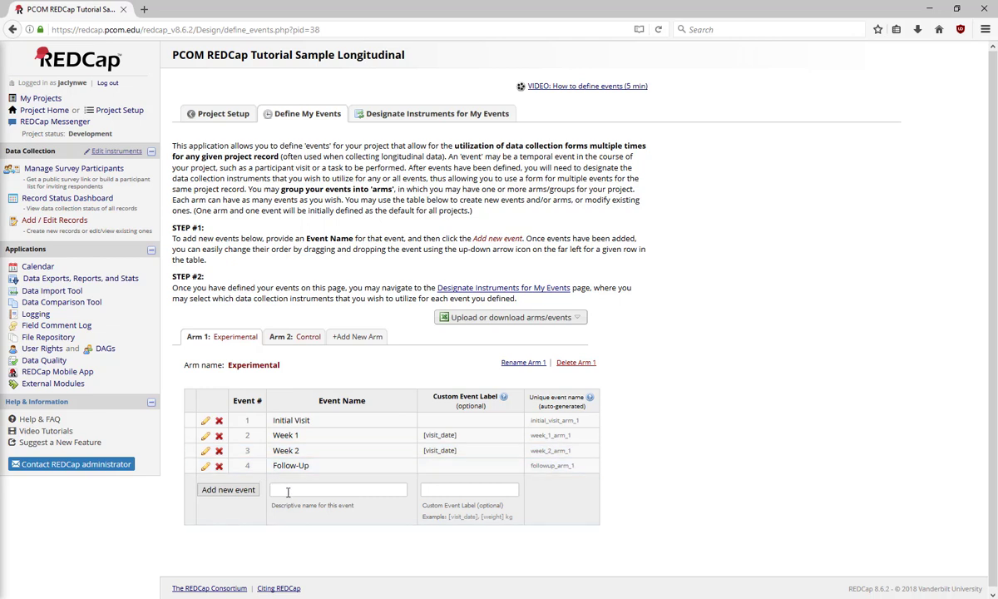
{"action": "type", "text": "Week 3"}
{"action": "key", "text": "Tab"}
{"action": "type", "text": "[visit_date]"}
{"action": "left_click", "coordinate": [228, 490]}
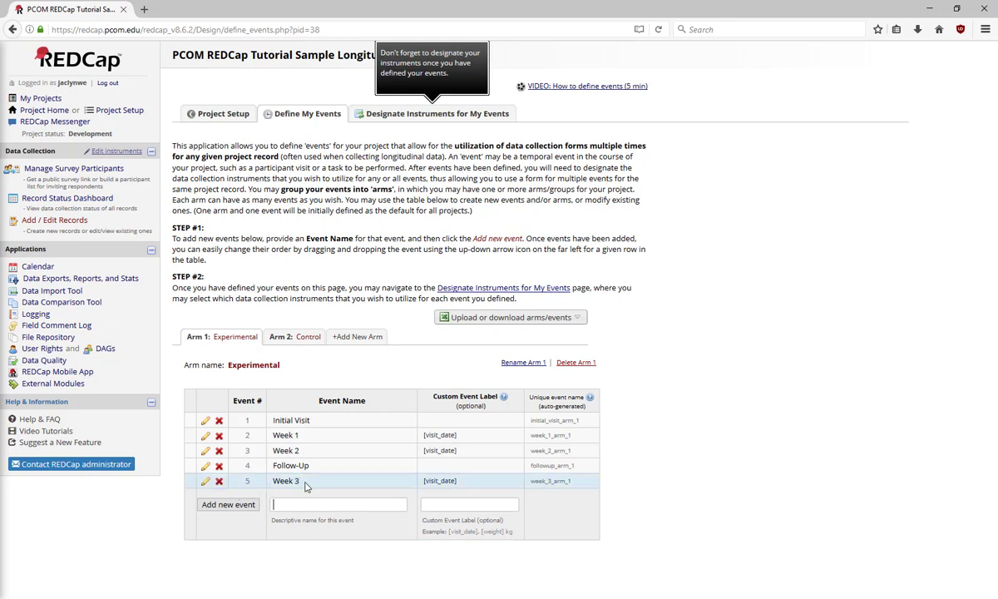
Reorder the Arm 1 events so Week 3 sits above Follow-Up.
{"action": "left_click_drag", "start_coordinate": [191, 466], "coordinate": [191, 464]}
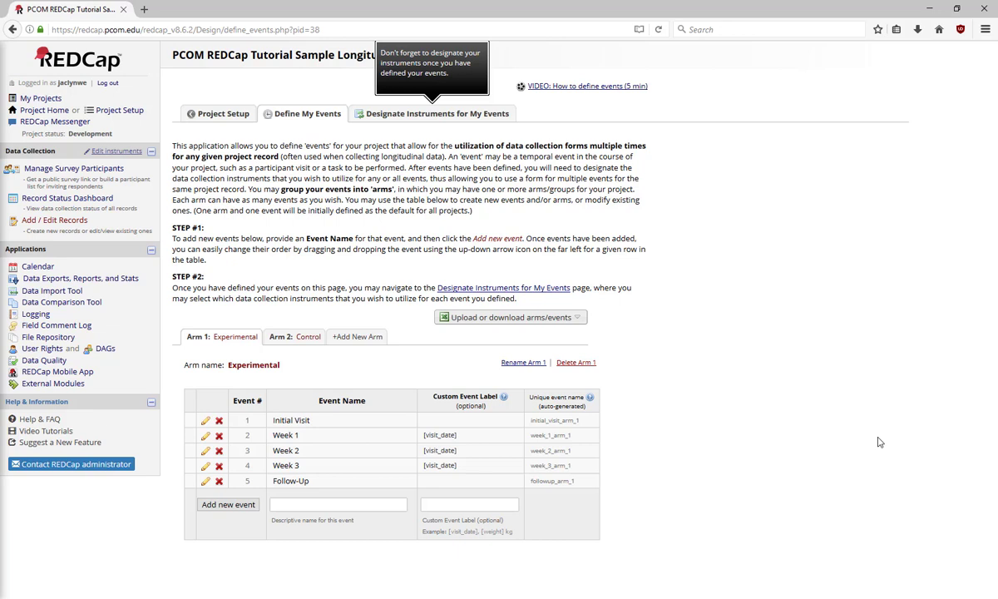
Switch to Arm 2: Control to list Initial Visit, Week 1, Week 2 and Follow-Up.
{"action": "left_click", "coordinate": [307, 339]}
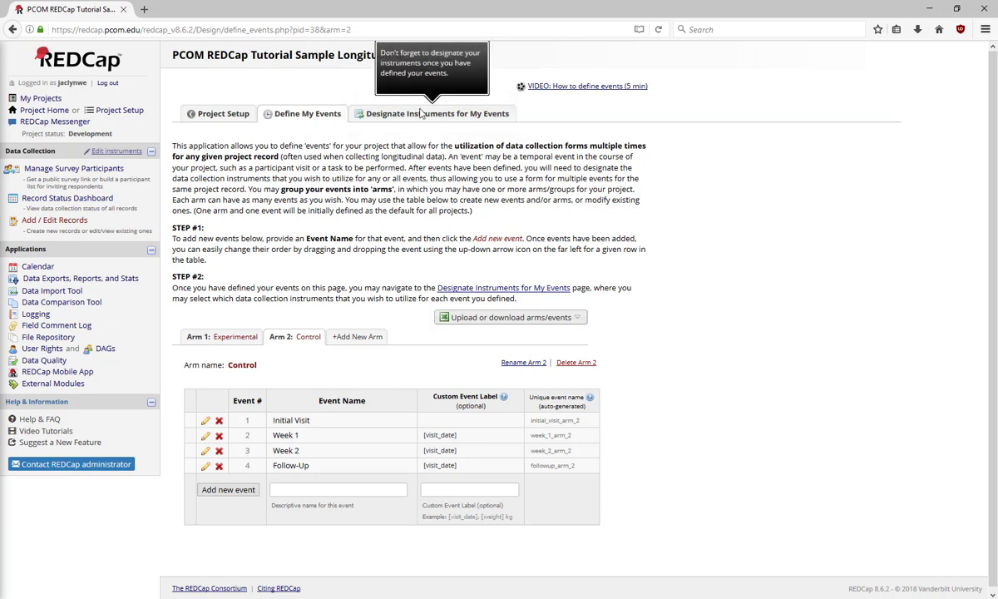
Assign the Exercise and Check In instruments to Arm 1's Week 3 event and save.
{"action": "left_click", "coordinate": [396, 112]}
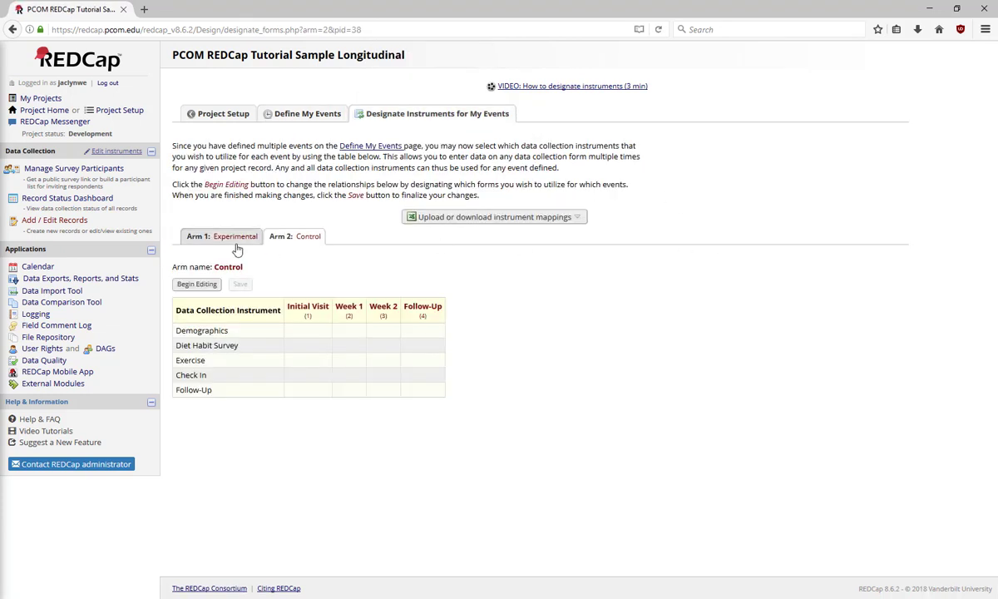
{"action": "left_click", "coordinate": [233, 243]}
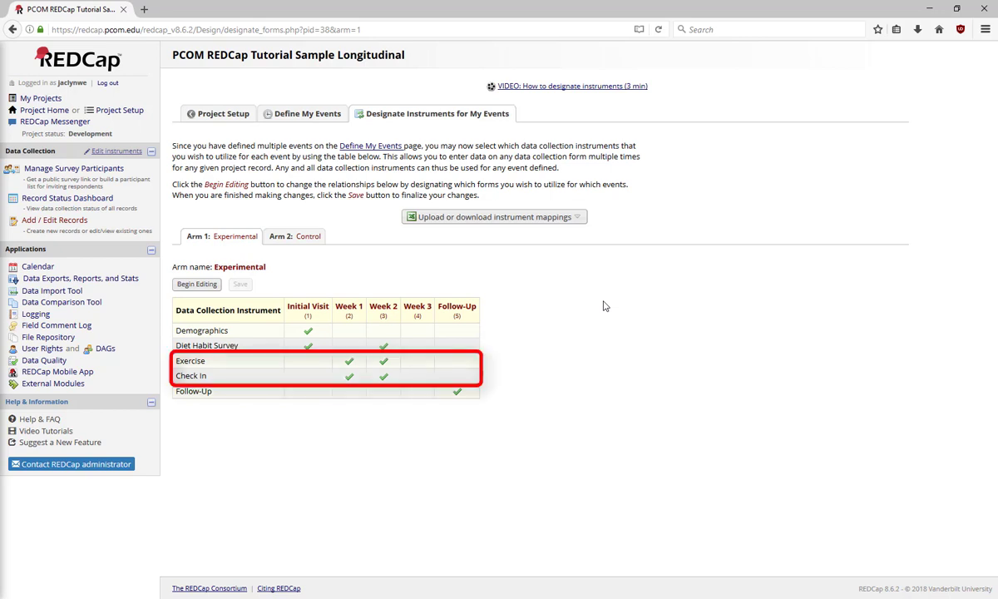
{"action": "left_click", "coordinate": [191, 283]}
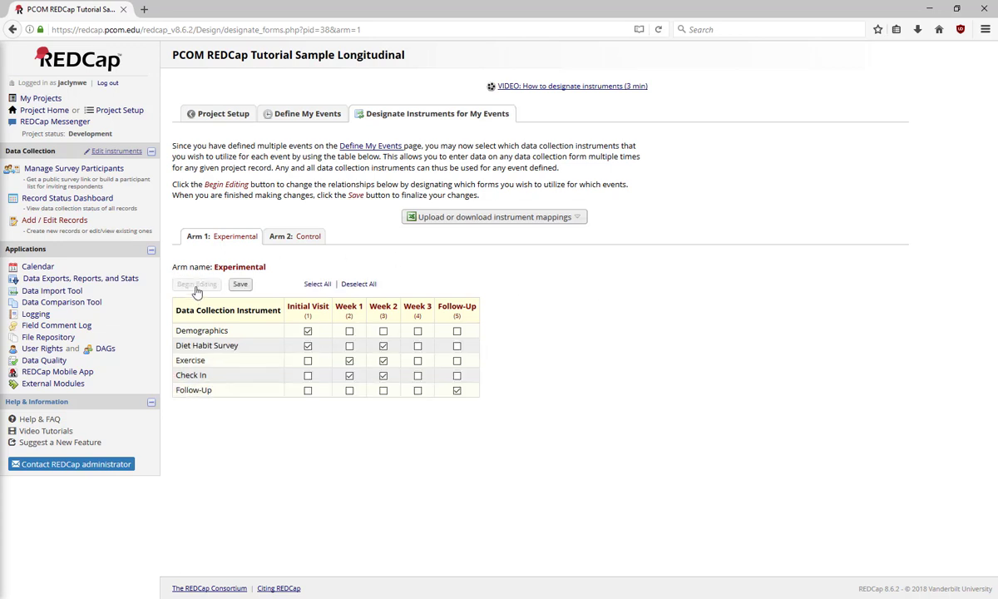
{"action": "left_click", "coordinate": [418, 375]}
{"action": "left_click", "coordinate": [241, 284]}
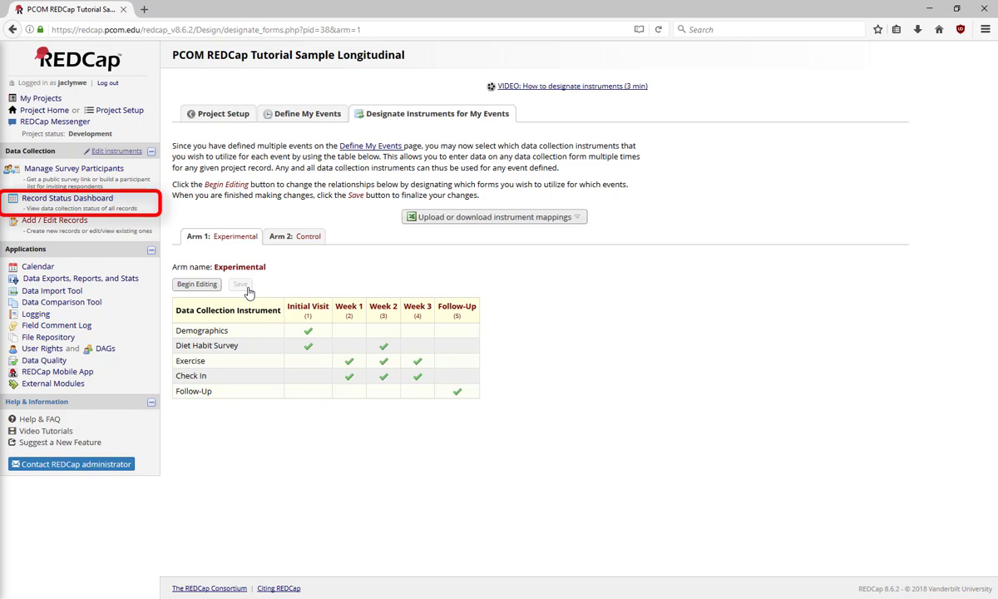
View the Record Status Dashboard, then go back to Project Setup.
{"action": "left_click", "coordinate": [107, 199]}
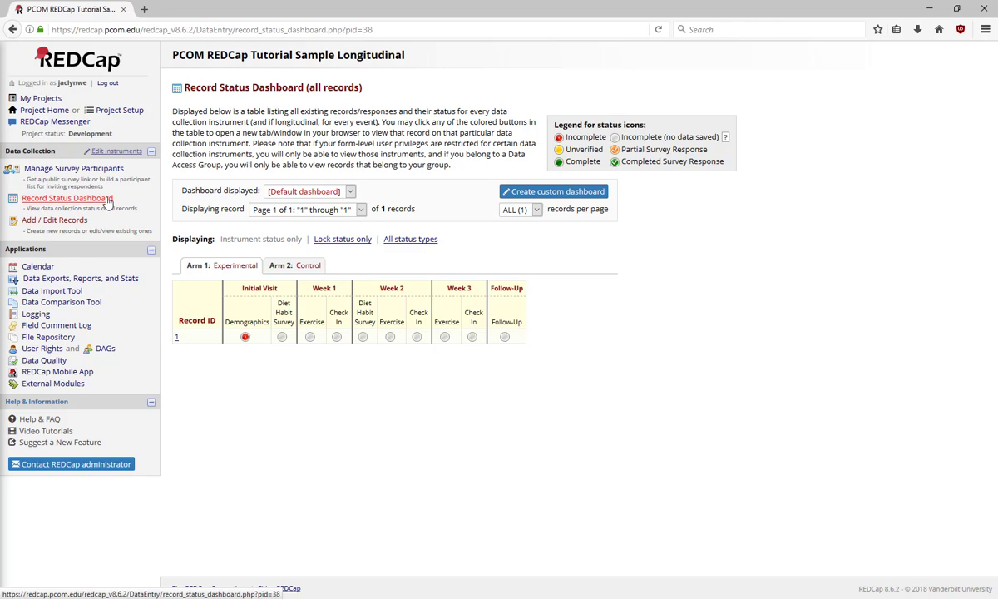
{"action": "left_click", "coordinate": [113, 113]}
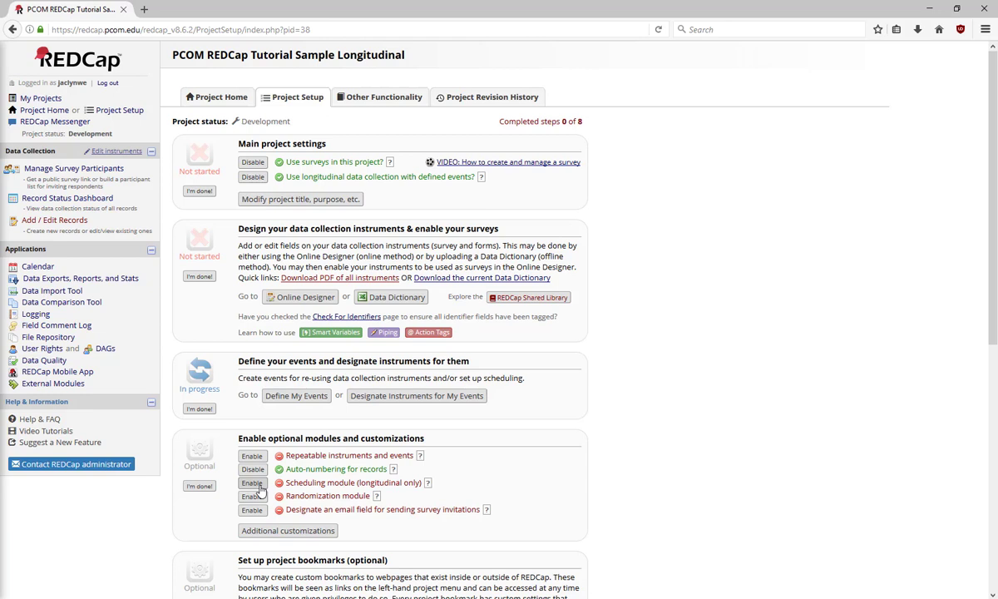
Enable the Scheduling module (longitudinal only) on the Project Setup page.
{"action": "left_click", "coordinate": [252, 483]}
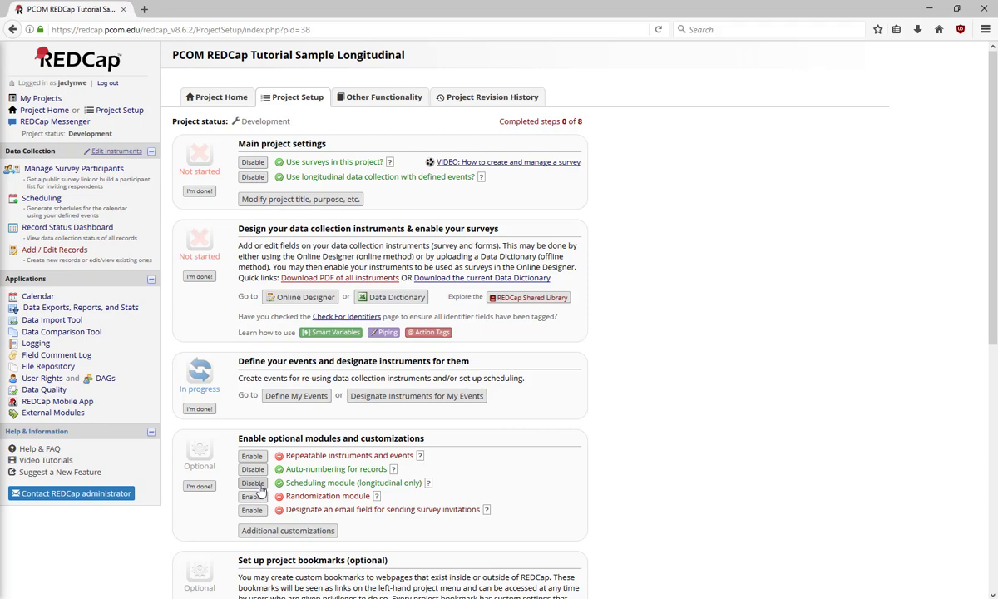
{"action": "left_click", "coordinate": [296, 396]}
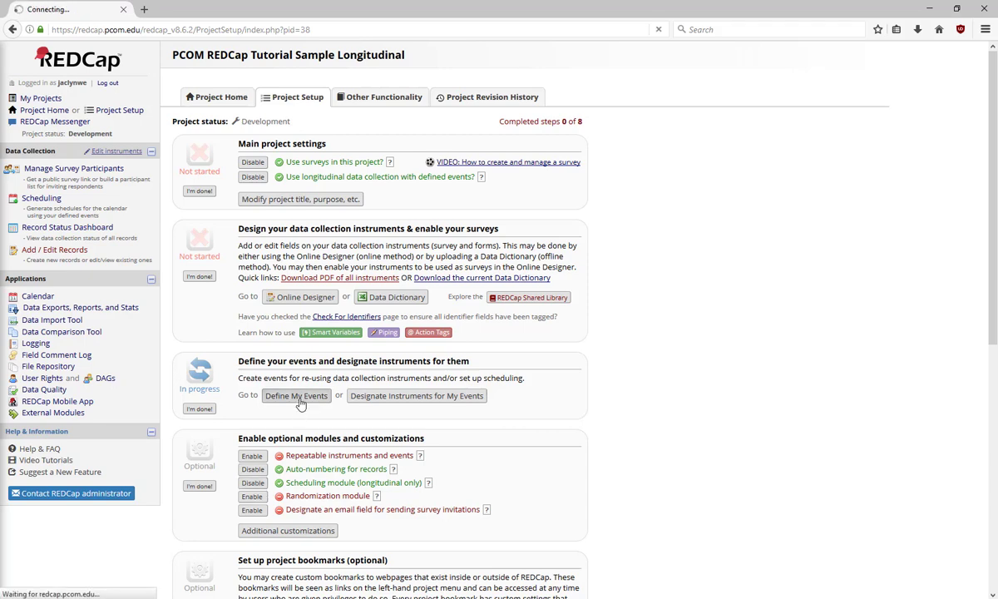
{"action": "scroll", "coordinate": [481, 208], "scroll_direction": "down", "scroll_amount": 1}
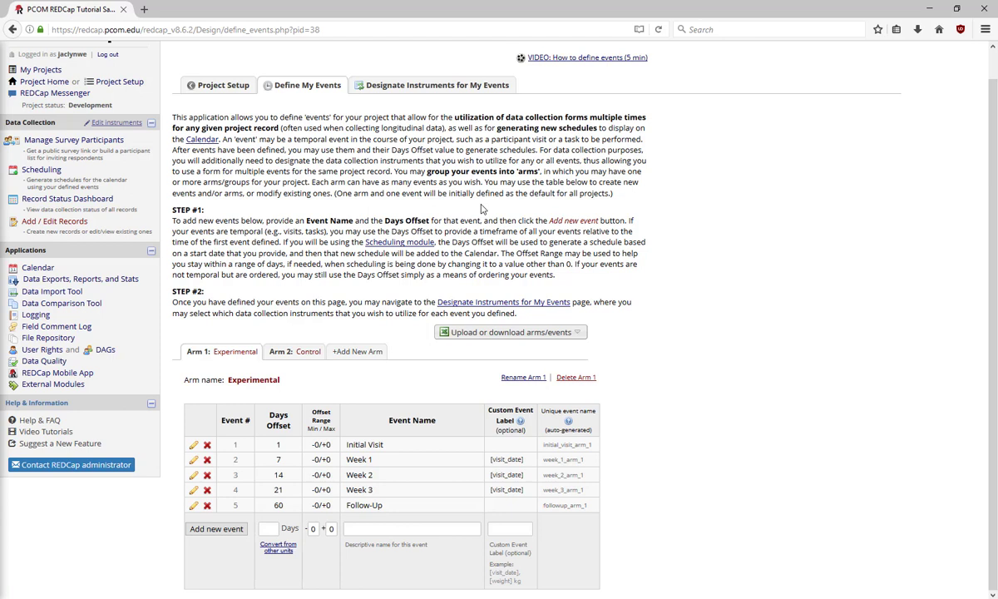
{"action": "left_click", "coordinate": [193, 459]}
{"action": "key", "text": "Tab"}
{"action": "type", "text": "1"}
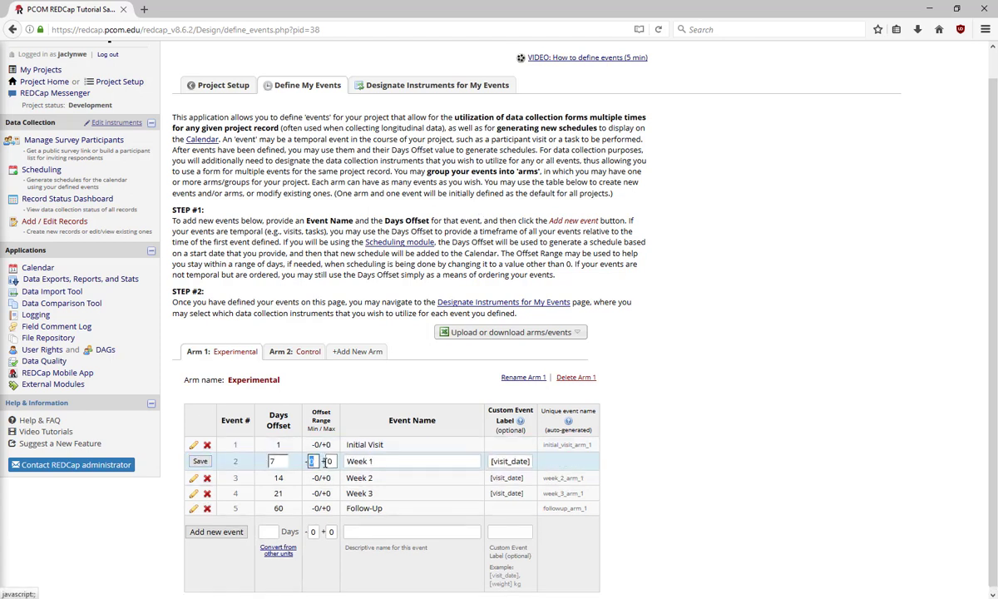
{"action": "key", "text": "Tab"}
{"action": "type", "text": "1"}
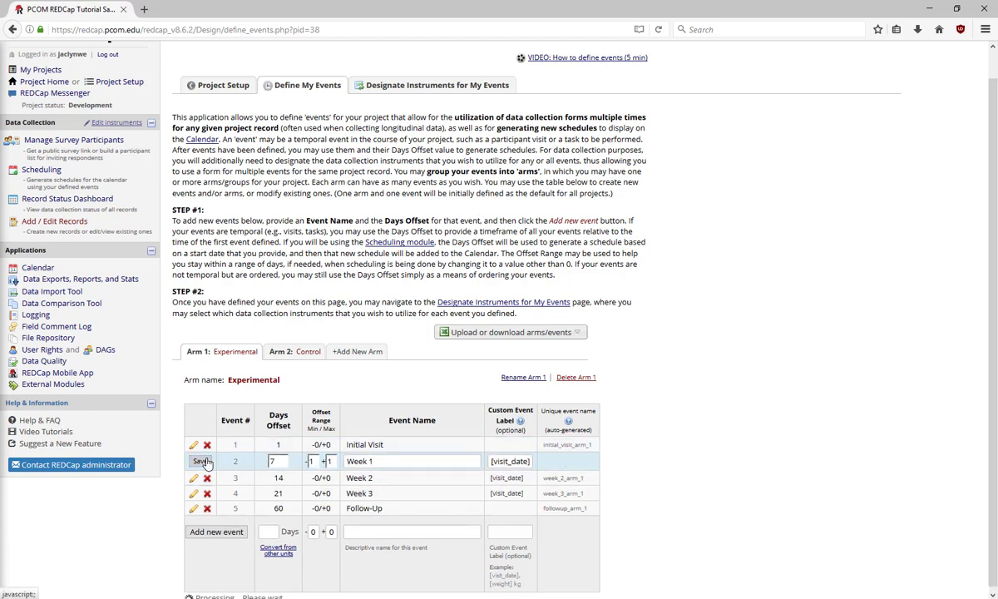
{"action": "left_click", "coordinate": [201, 461]}
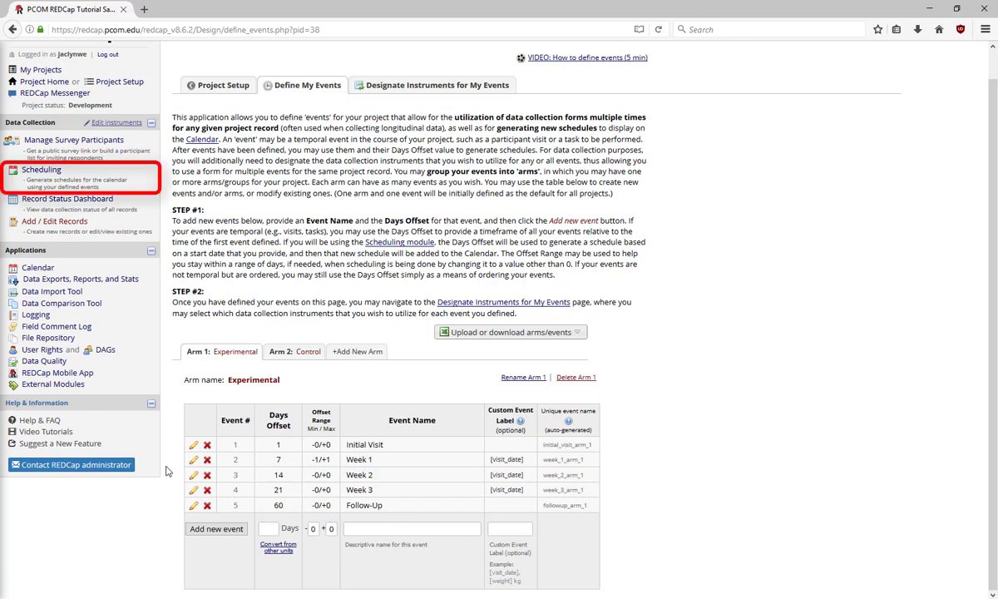
Generate a projected Arm 1: Experimental schedule for existing record 1 starting 14/08/2018.
{"action": "left_click", "coordinate": [46, 170]}
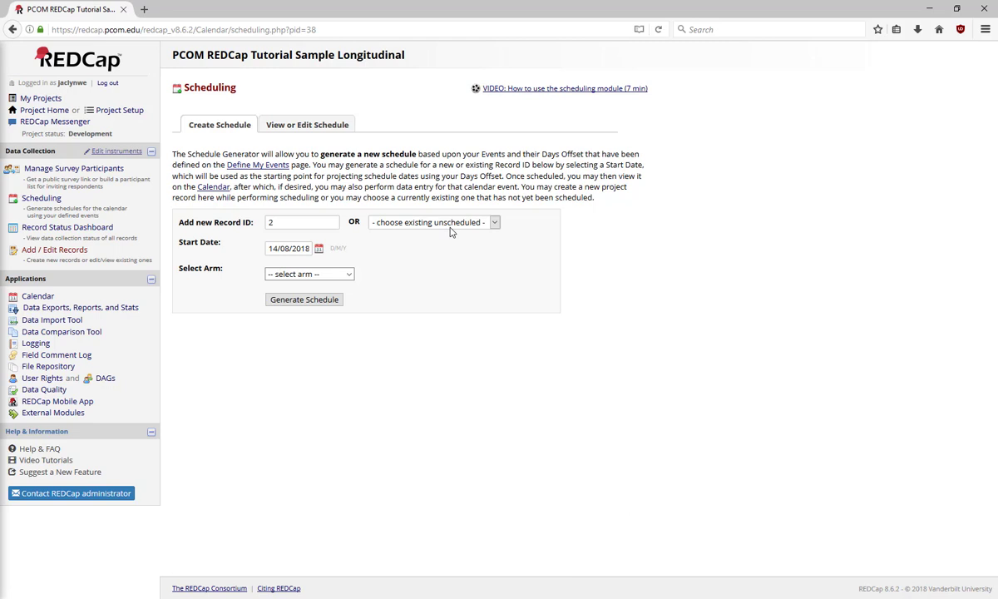
{"action": "left_click", "coordinate": [449, 225]}
{"action": "left_click", "coordinate": [424, 245]}
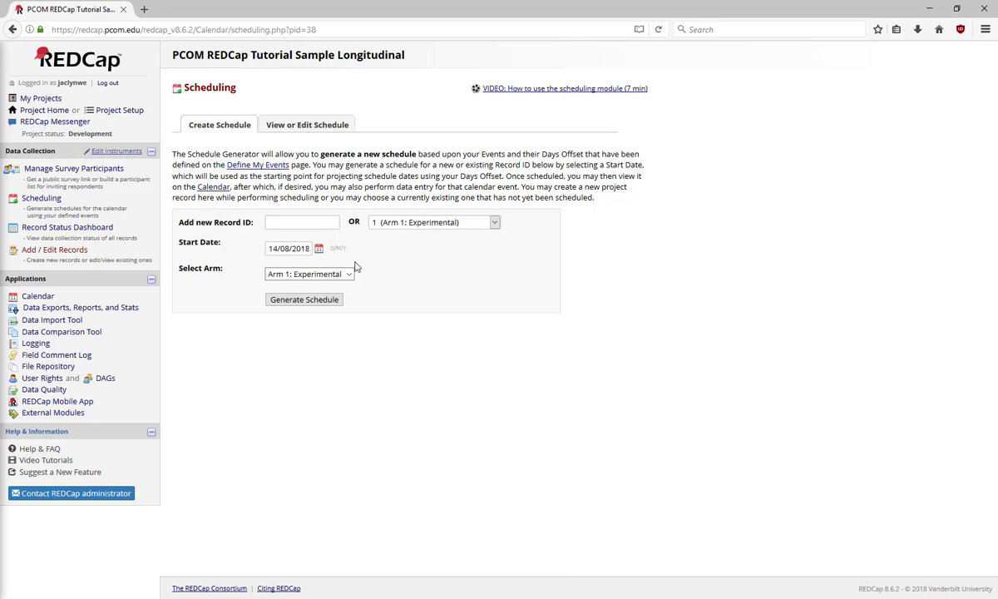
{"action": "left_click", "coordinate": [350, 274]}
{"action": "left_click", "coordinate": [350, 274]}
{"action": "left_click", "coordinate": [321, 301]}
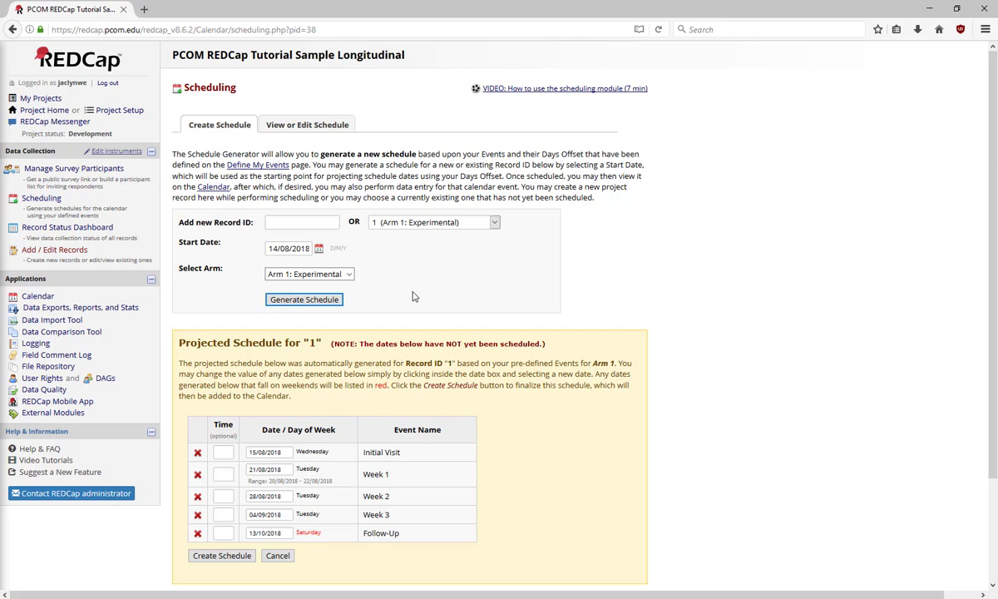
Move record 1's Follow-Up to Monday 15/10/2018 and create the schedule.
{"action": "left_click", "coordinate": [259, 533]}
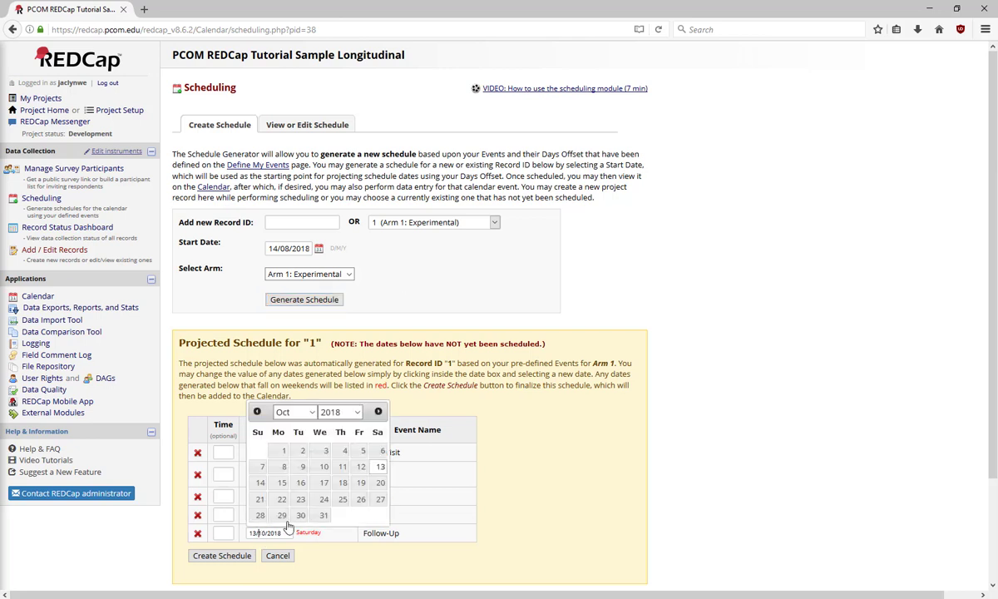
{"action": "left_click", "coordinate": [282, 484]}
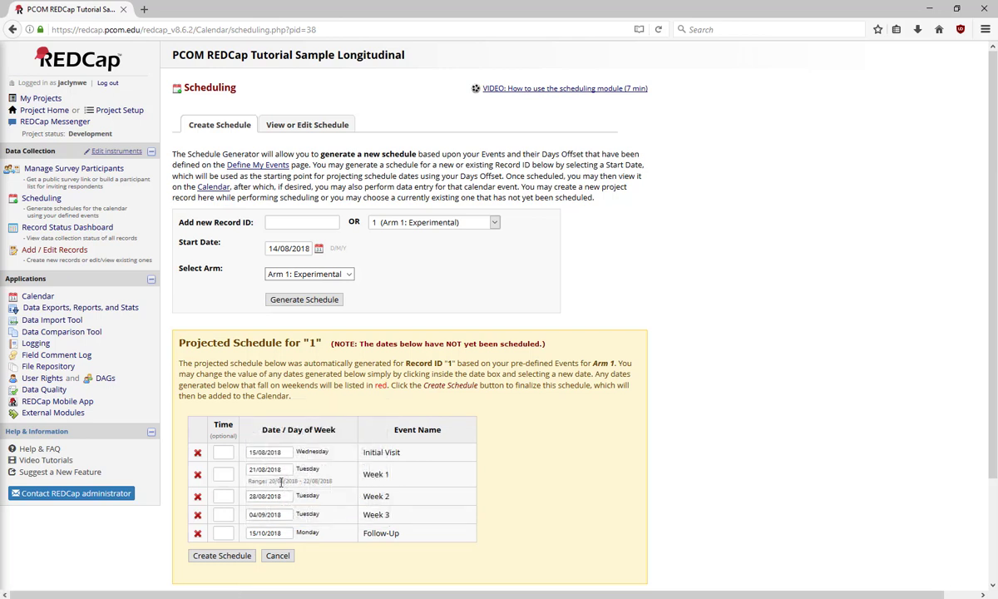
{"action": "left_click", "coordinate": [242, 556]}
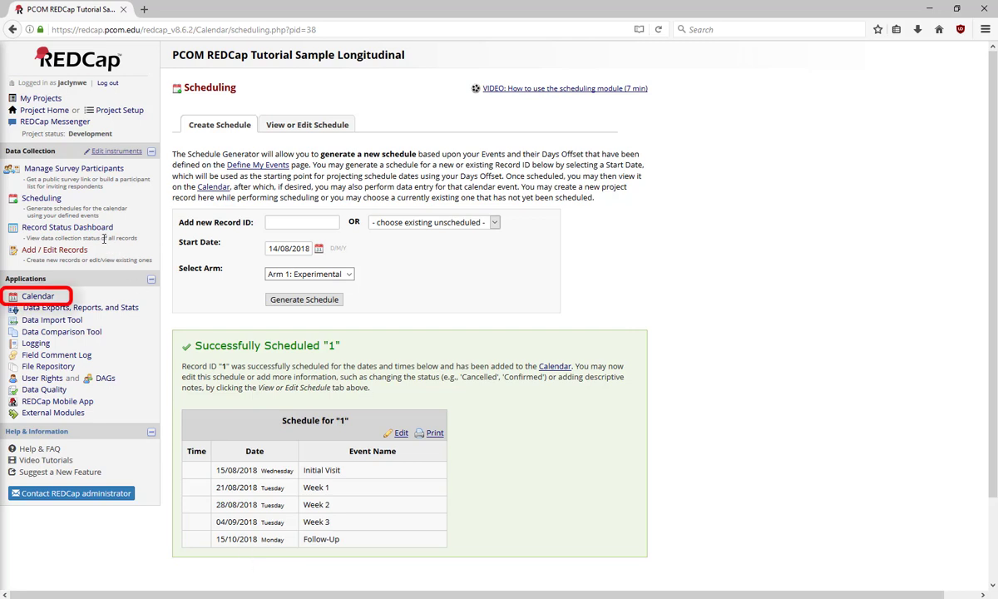
Open the August 2018 calendar and inspect record 1's Initial Visit event details.
{"action": "left_click", "coordinate": [42, 296]}
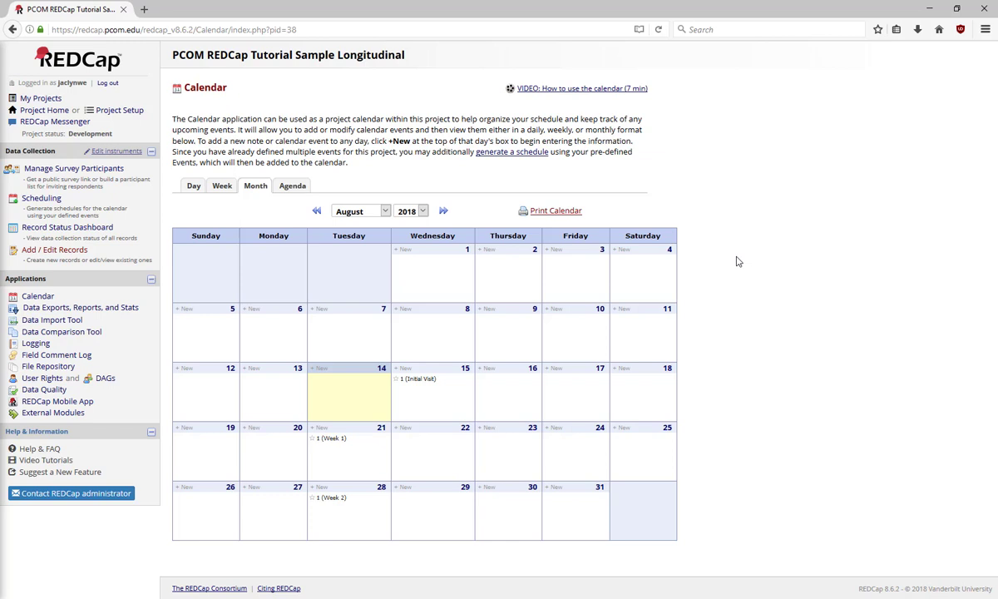
{"action": "left_click", "coordinate": [418, 381]}
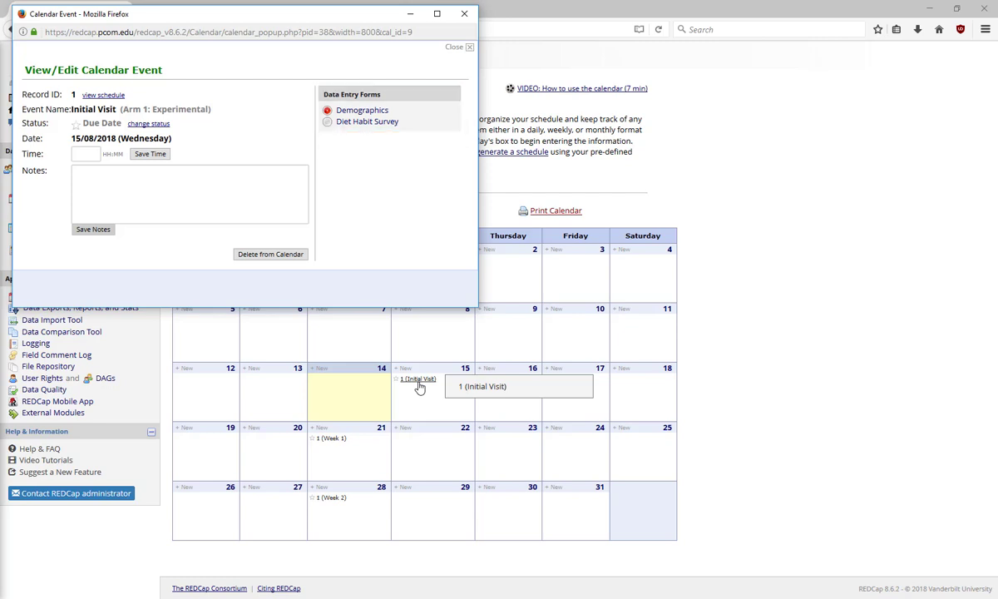
{"action": "left_click", "coordinate": [464, 14]}
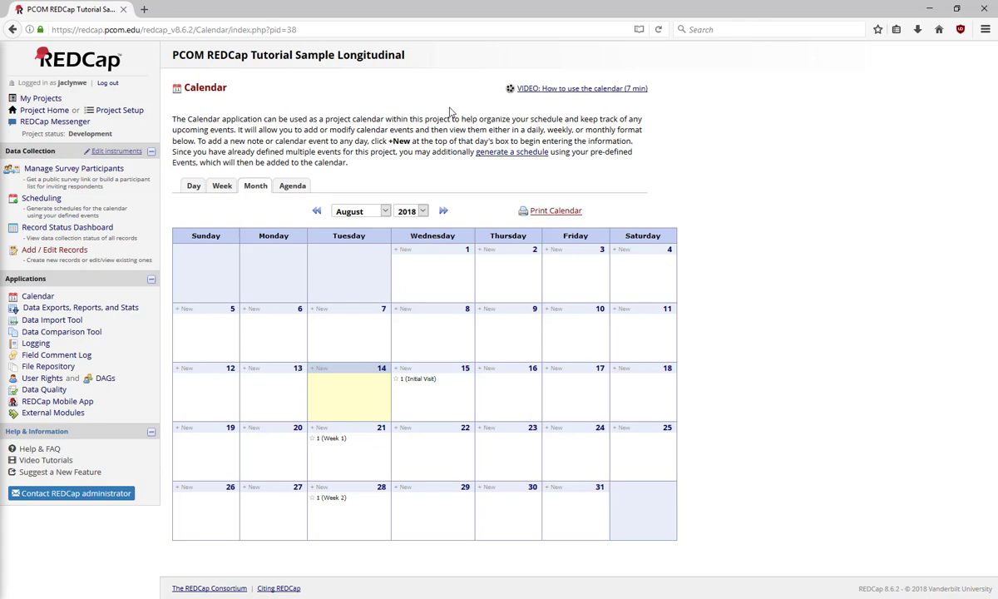
Return to the Project Setup page from the sidebar.
{"action": "left_click", "coordinate": [117, 112]}
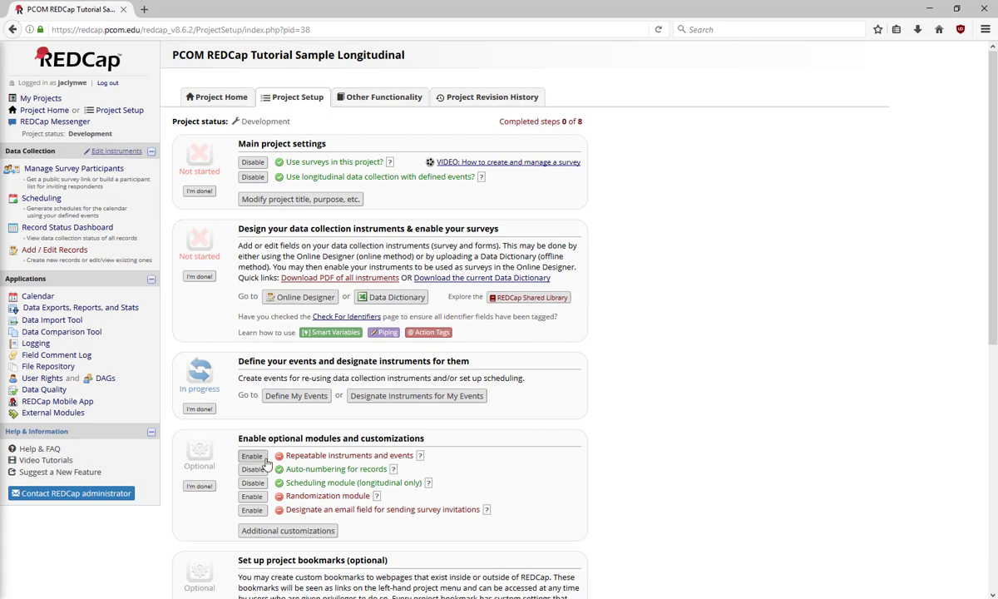
Enable repeatable instruments, setting Week 1 (Arm 1) to repeat the Exercise instrument.
{"action": "left_click", "coordinate": [251, 455]}
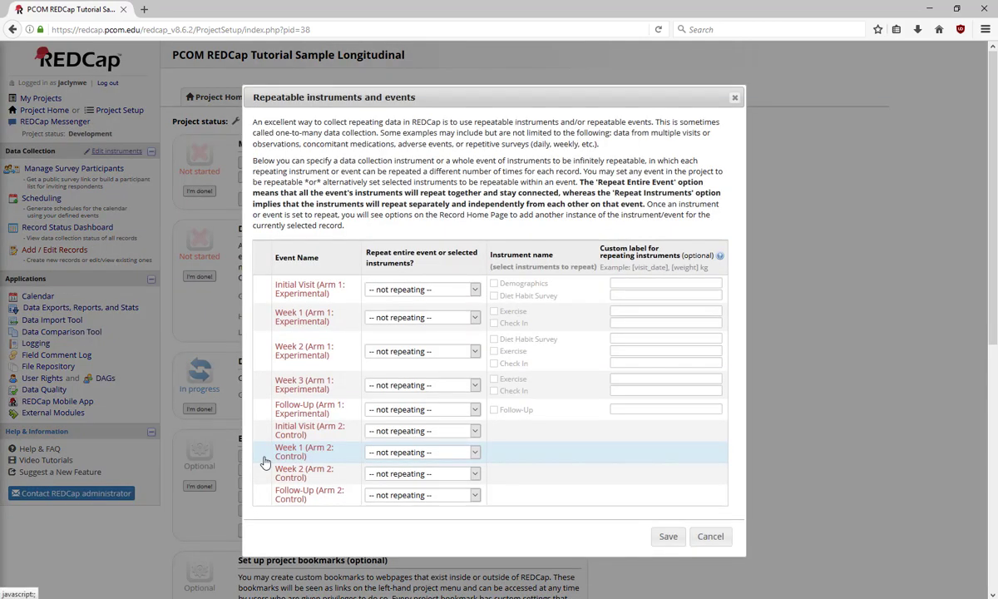
{"action": "left_click", "coordinate": [420, 317]}
{"action": "left_click", "coordinate": [411, 350]}
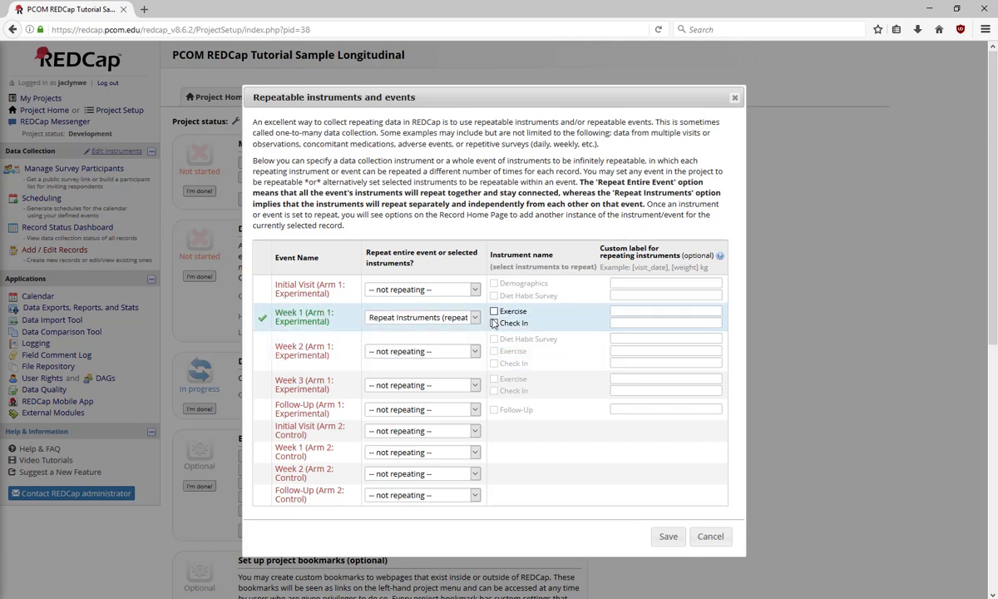
{"action": "left_click", "coordinate": [494, 313]}
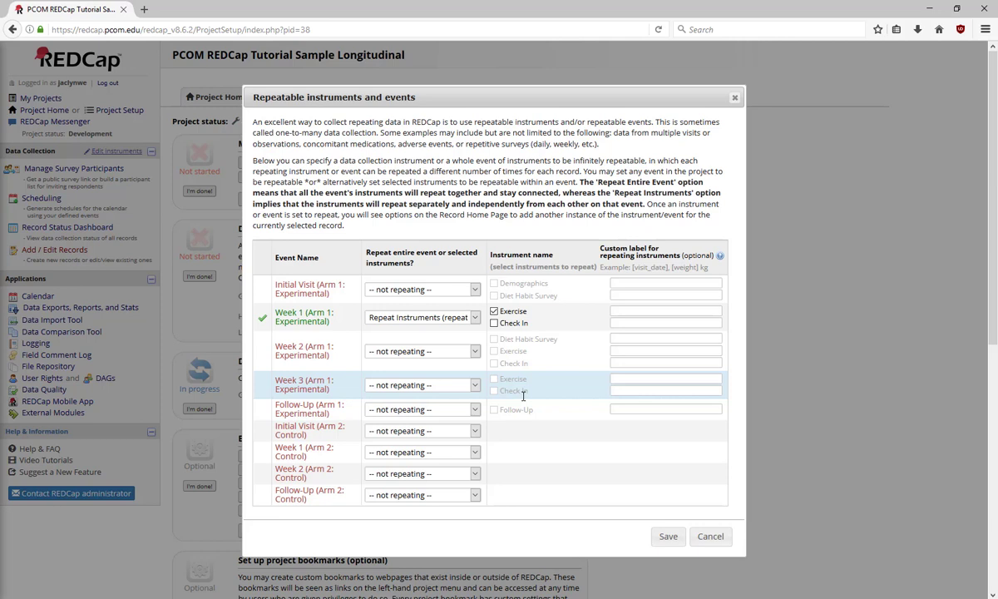
Set Week 1 (Arm 1) to Repeat Entire Event.
{"action": "left_click", "coordinate": [458, 317]}
{"action": "left_click", "coordinate": [455, 339]}
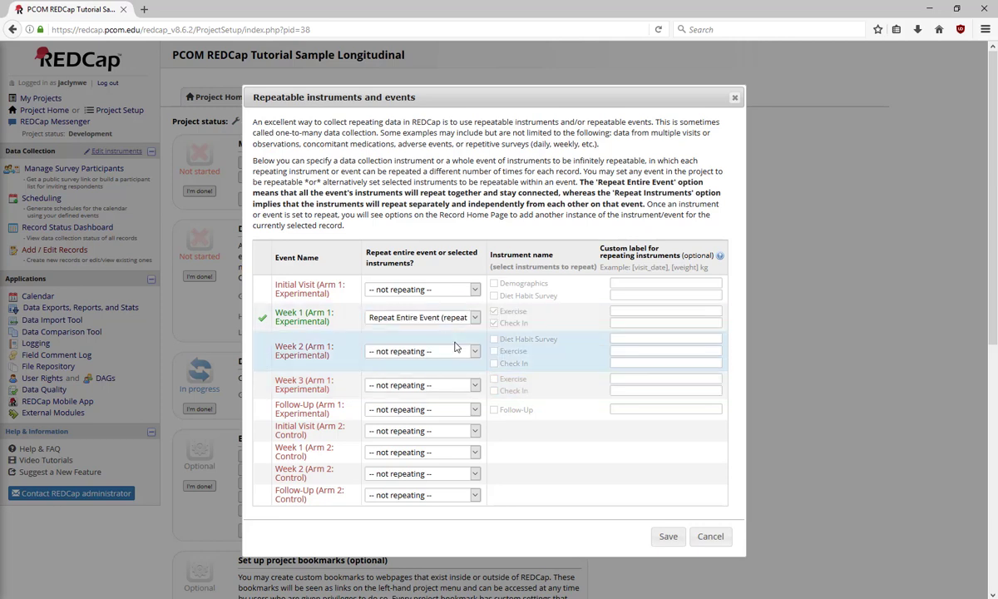